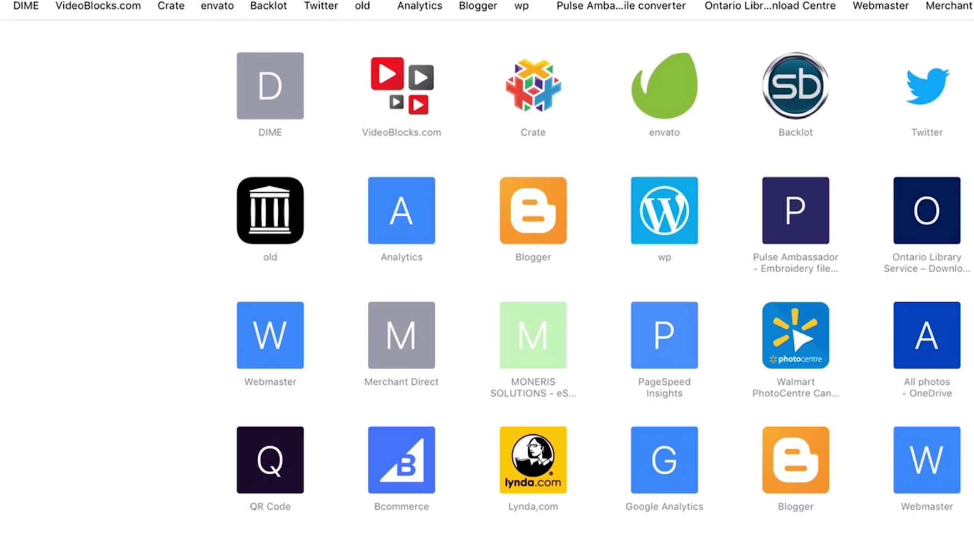
Go to the TrueSizer Web site and open its demo embroidery design
{"action": "type", "text": "w"}
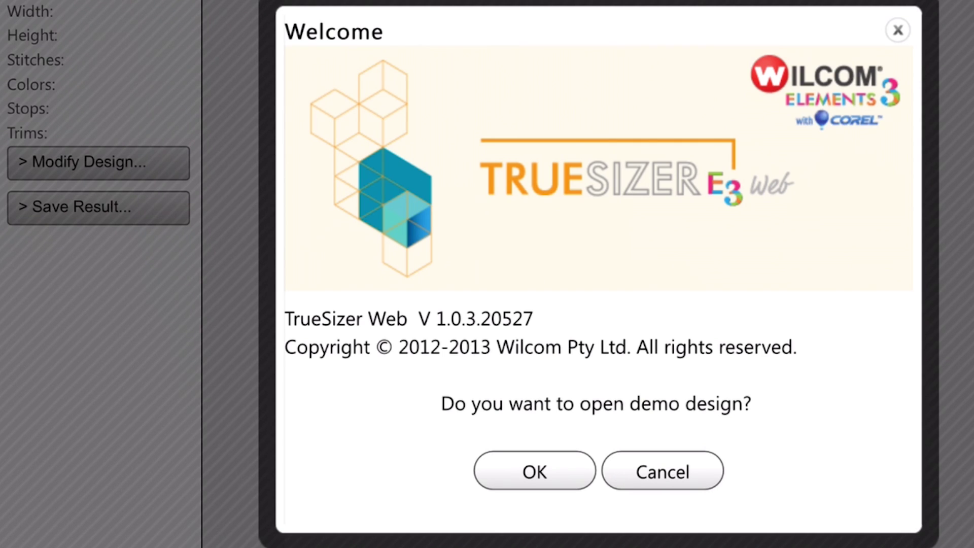
{"action": "key", "text": "Return"}
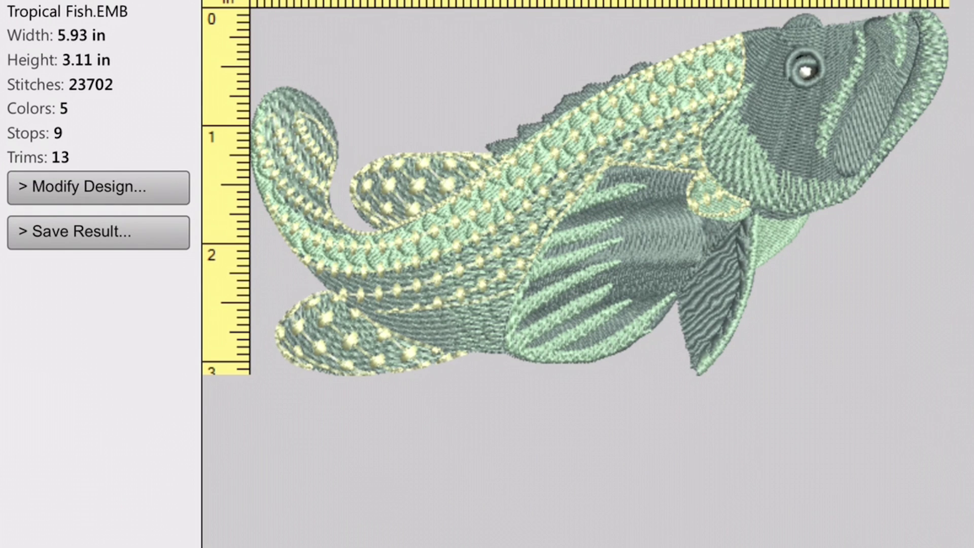
{"action": "key", "text": "ctrl+o"}
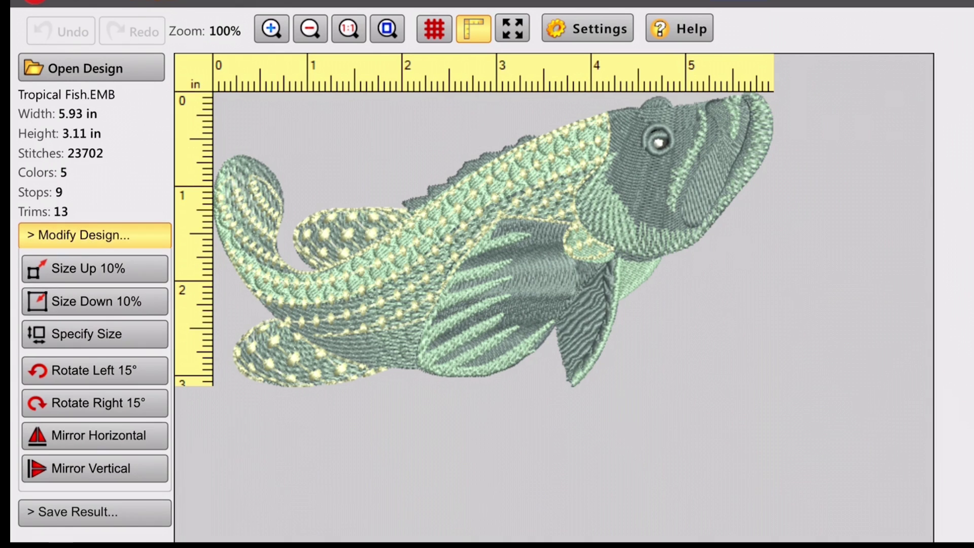
Rotate the fish design 15° left and 15° back right, and mirror it both horizontally and vertically
{"action": "left_click", "coordinate": [95, 370]}
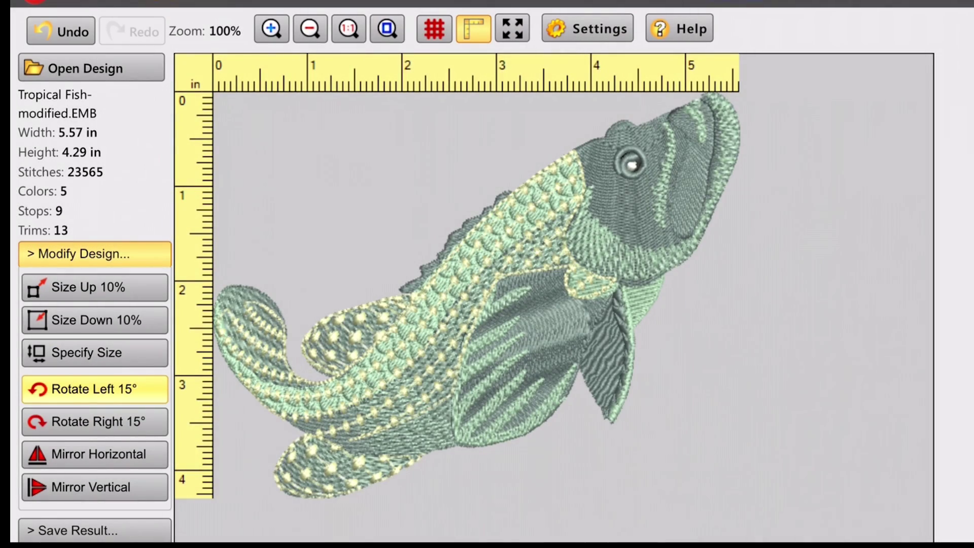
{"action": "left_click", "coordinate": [94, 422]}
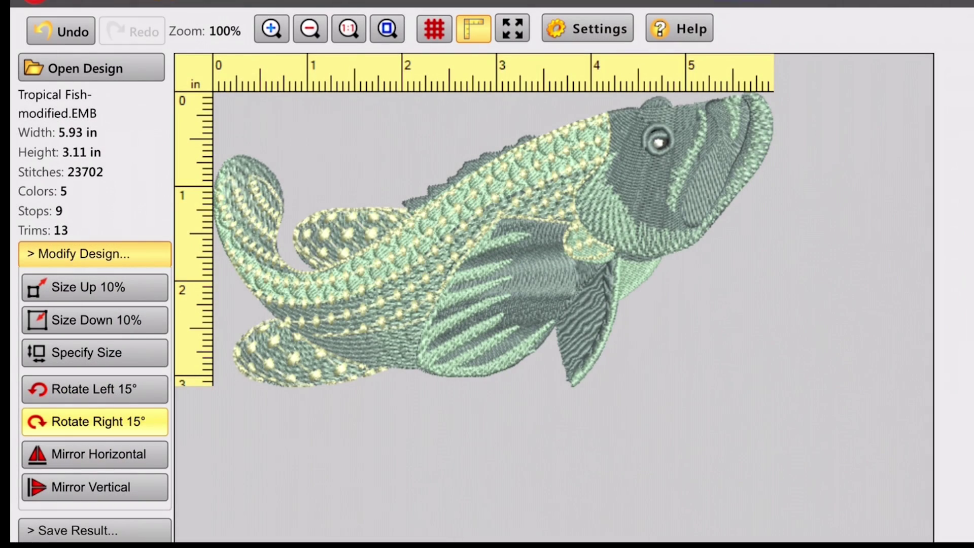
{"action": "left_click", "coordinate": [95, 454]}
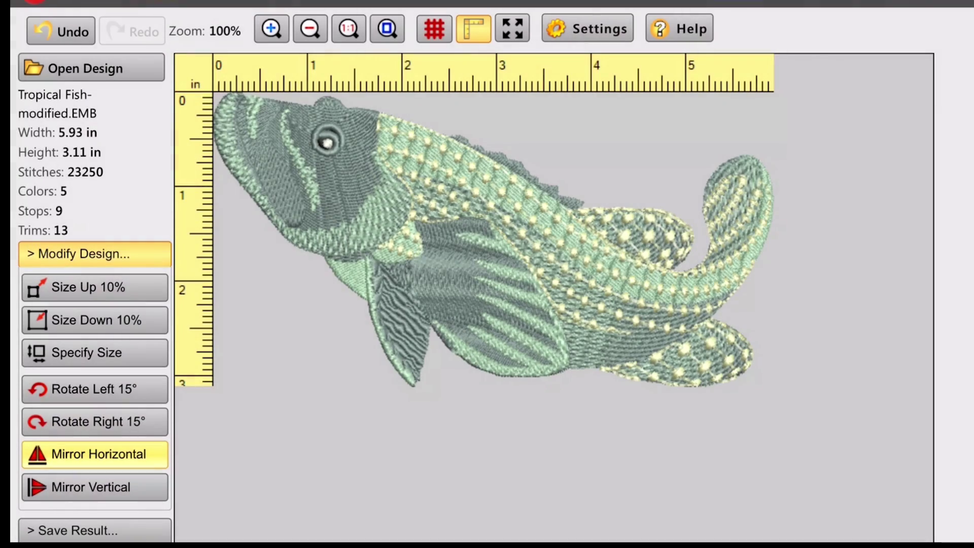
{"action": "left_click", "coordinate": [95, 487]}
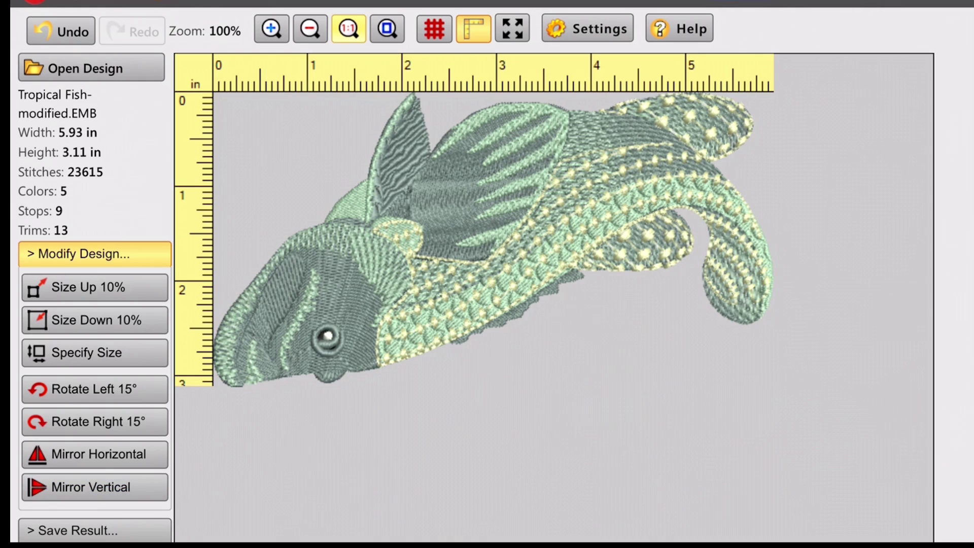
Fit the whole design to the view, zoom out one level, and review the available display and unit settings
{"action": "left_click", "coordinate": [387, 29]}
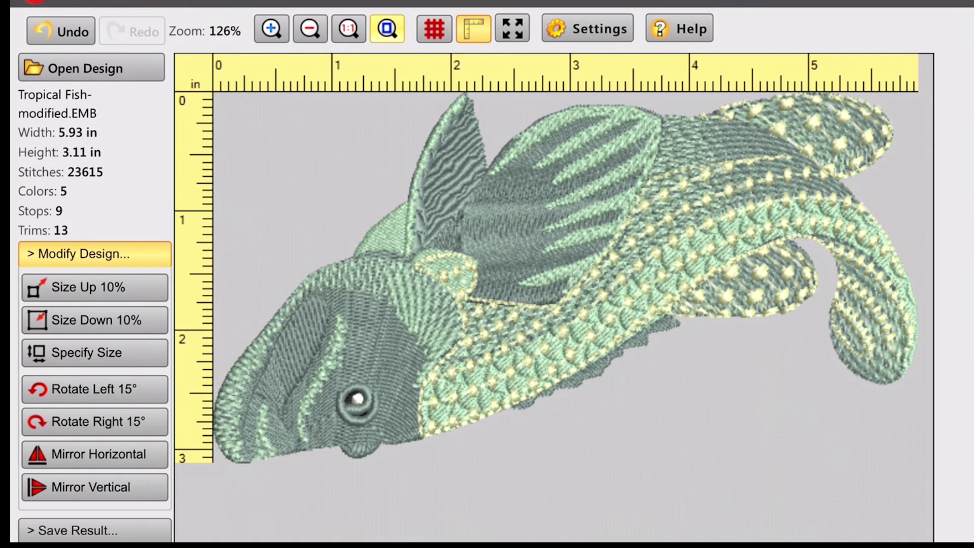
{"action": "left_click", "coordinate": [309, 28]}
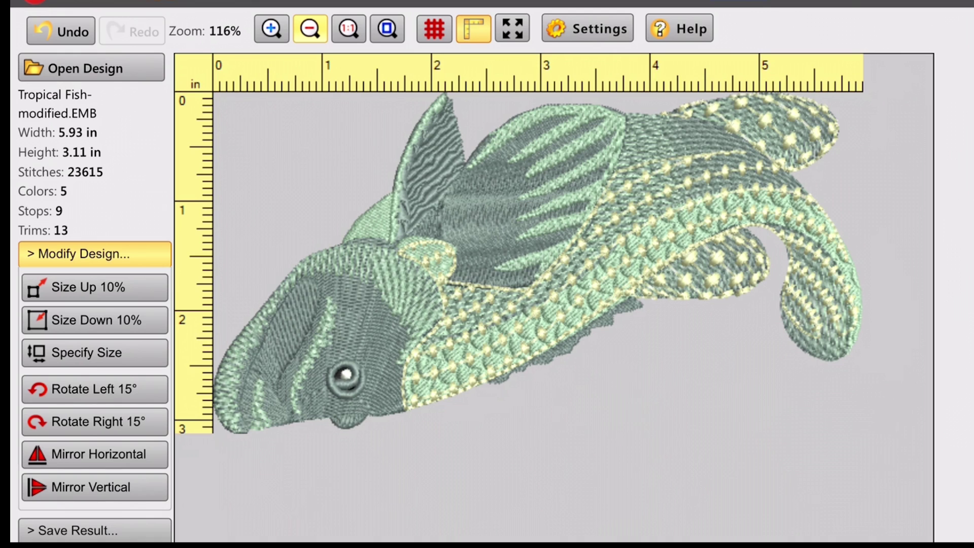
{"action": "left_click", "coordinate": [587, 29]}
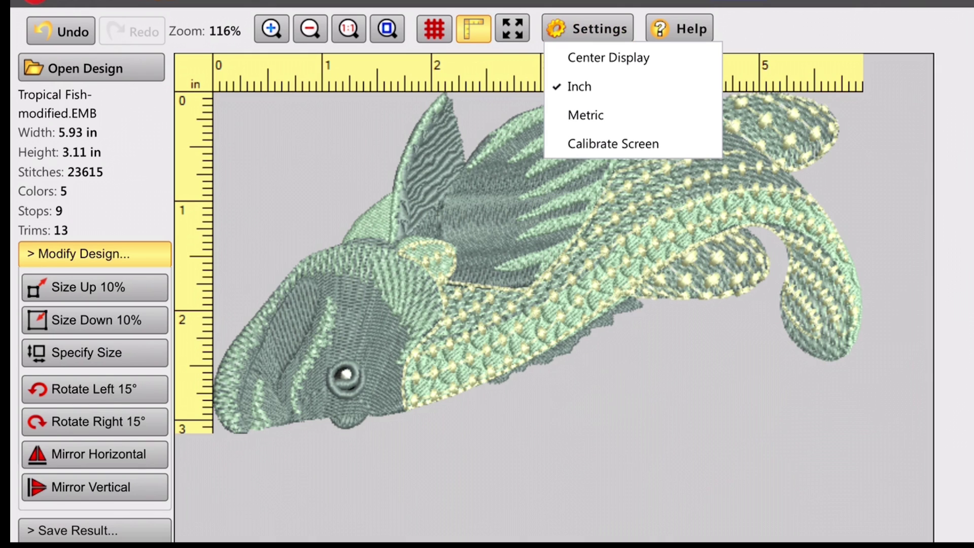
{"action": "key", "text": "Escape"}
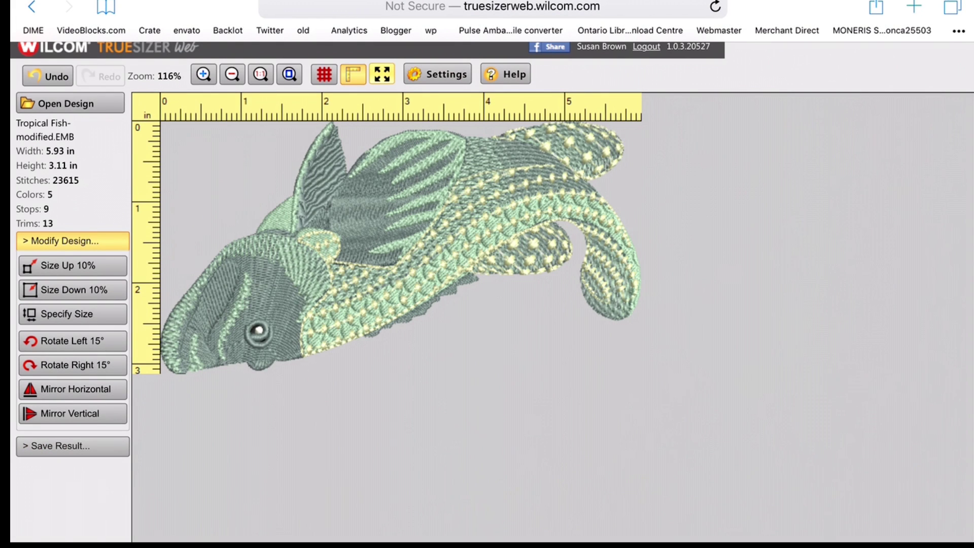
Switch the workspace to full screen and show the grid over the design
{"action": "left_click", "coordinate": [382, 74]}
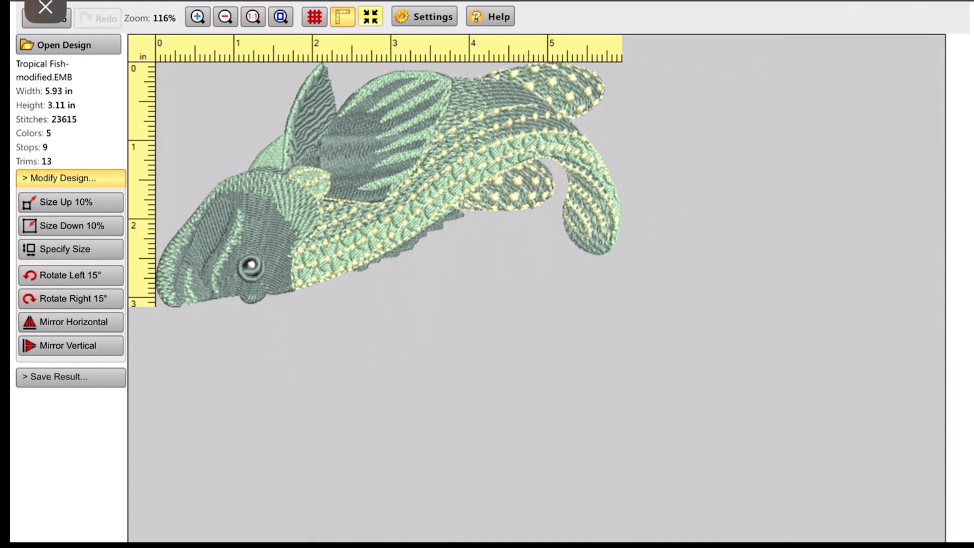
{"action": "left_click", "coordinate": [314, 16]}
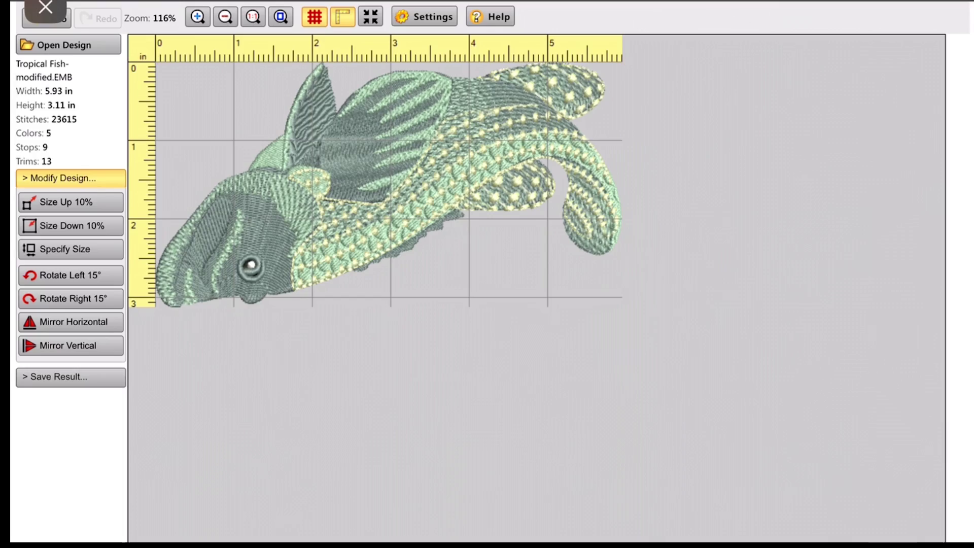
Scale the fish design up by 10% and back down by 10%
{"action": "left_click", "coordinate": [71, 202]}
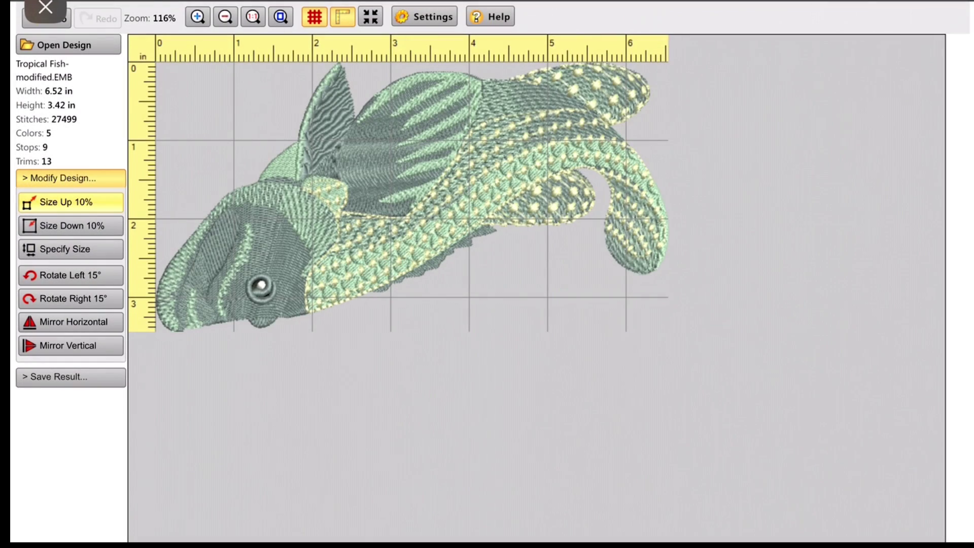
{"action": "left_click", "coordinate": [72, 226]}
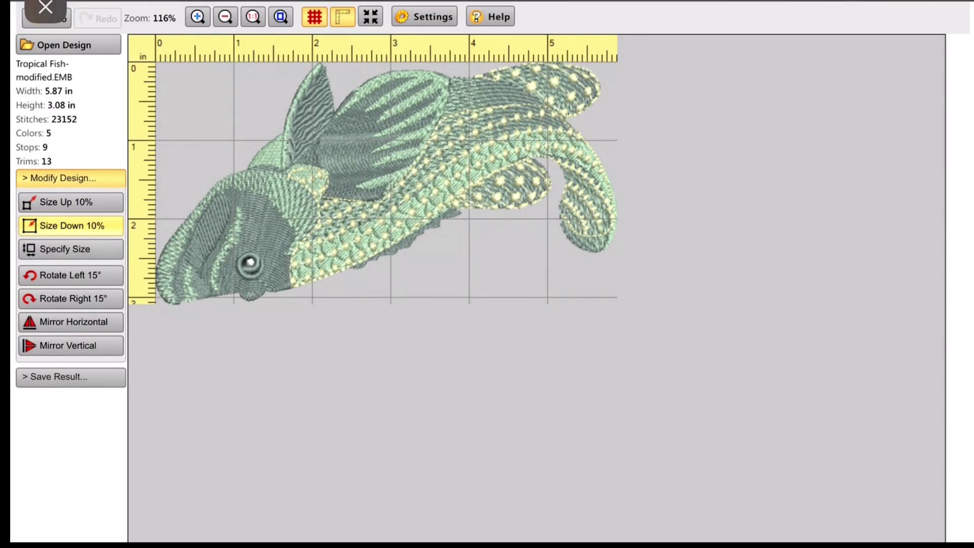
Specify a width of 6 in for the fish design
{"action": "left_click", "coordinate": [71, 248]}
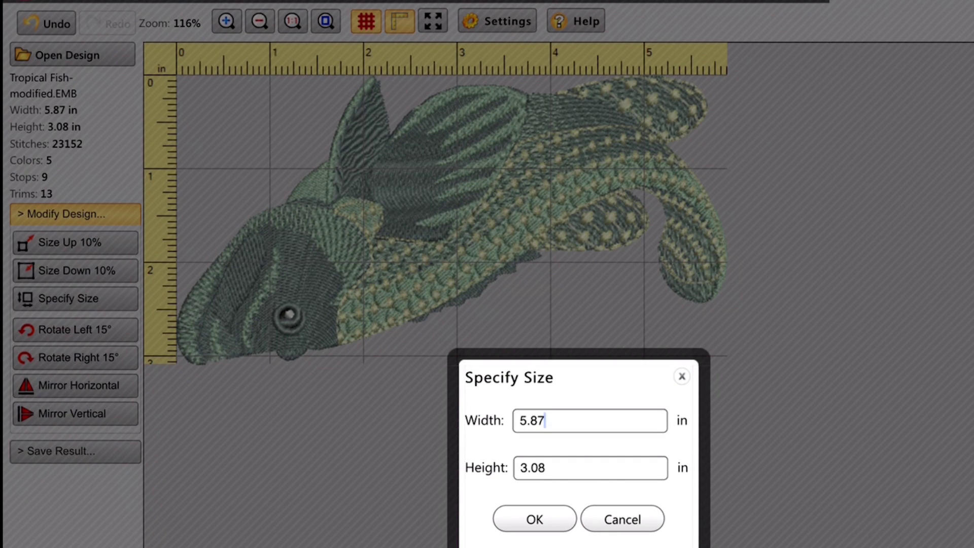
{"action": "left_click", "coordinate": [545, 420]}
{"action": "key", "text": "BackSpace"}
{"action": "key", "text": "BackSpace"}
{"action": "key", "text": "BackSpace"}
{"action": "key", "text": "BackSpace"}
{"action": "type", "text": "6"}
{"action": "key", "text": "Return"}
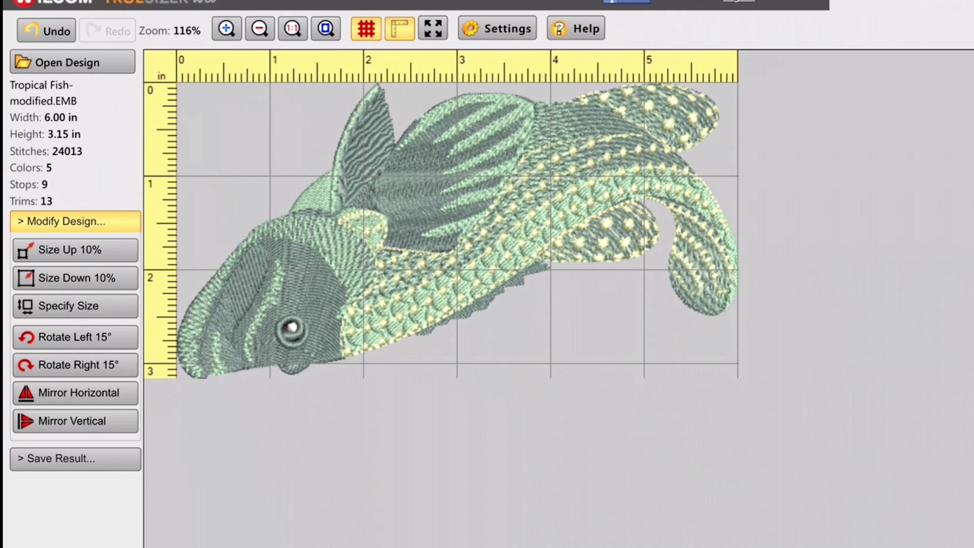
Hide and restore the rulers, and undo the last three size changes to the design
{"action": "left_click", "coordinate": [399, 29]}
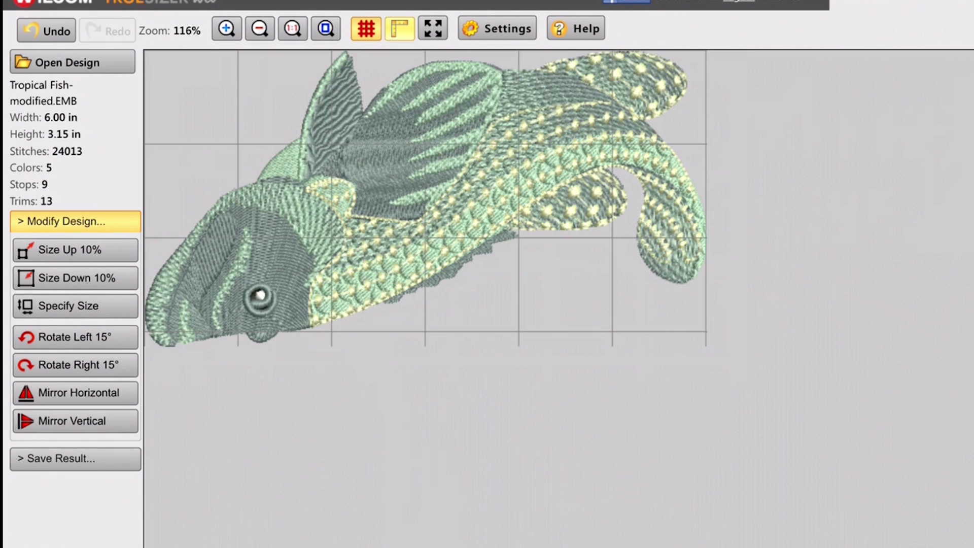
{"action": "left_click", "coordinate": [400, 29]}
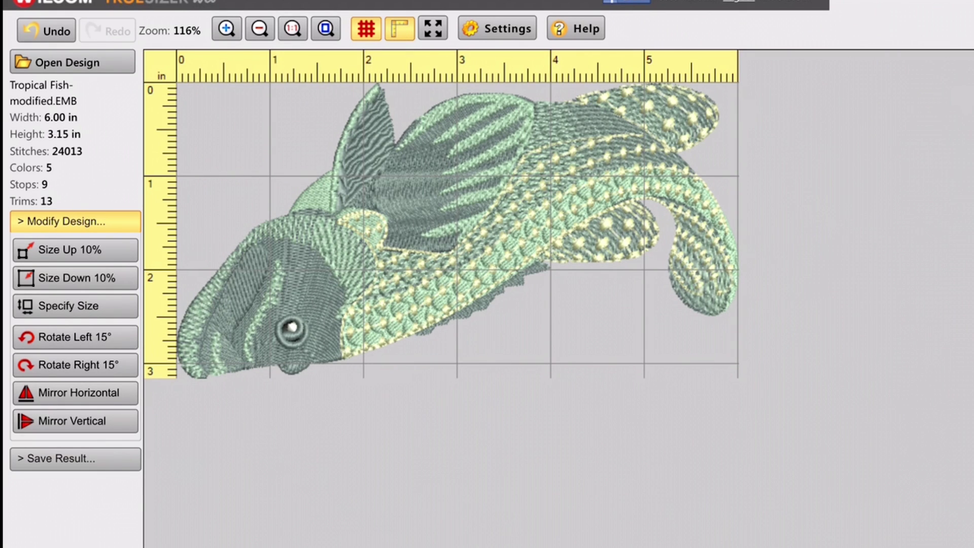
{"action": "left_click", "coordinate": [46, 31]}
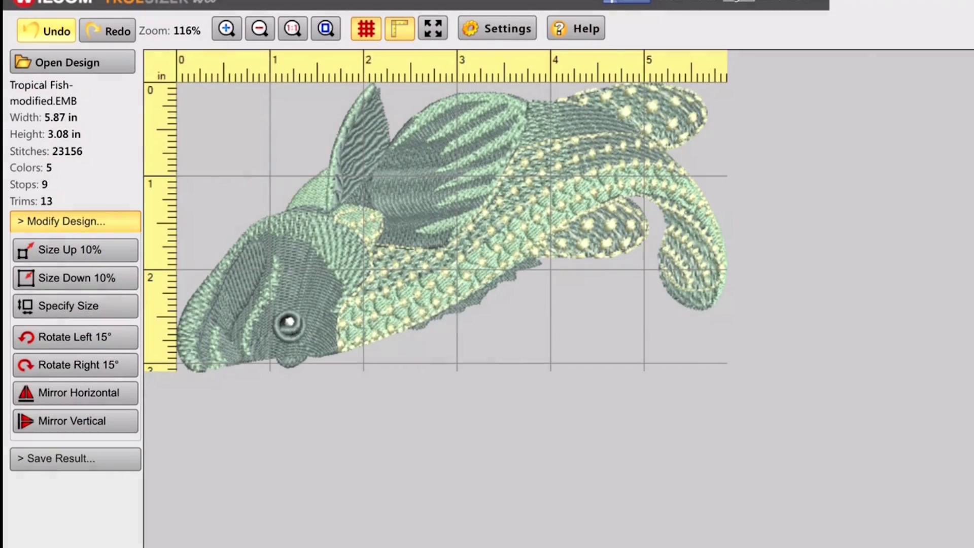
{"action": "left_click", "coordinate": [47, 30]}
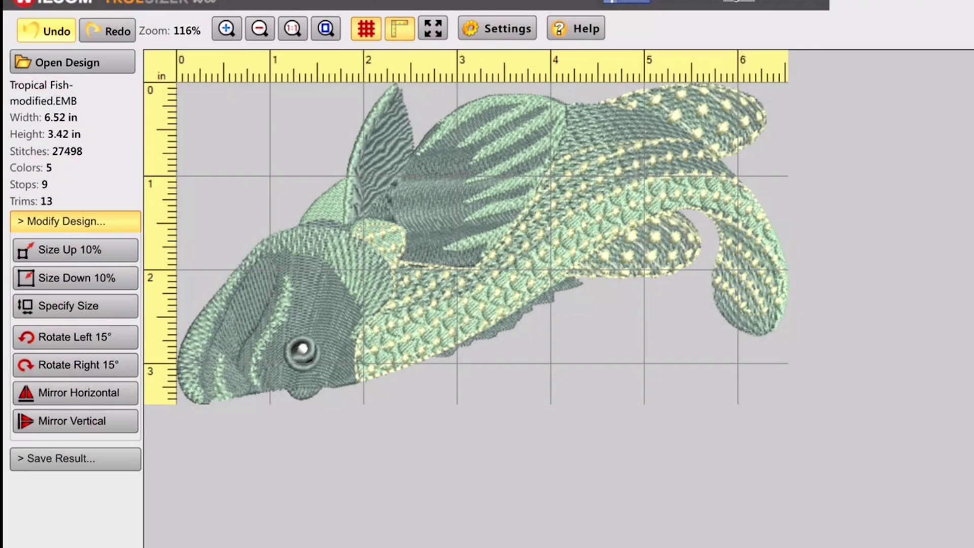
{"action": "left_click", "coordinate": [47, 30]}
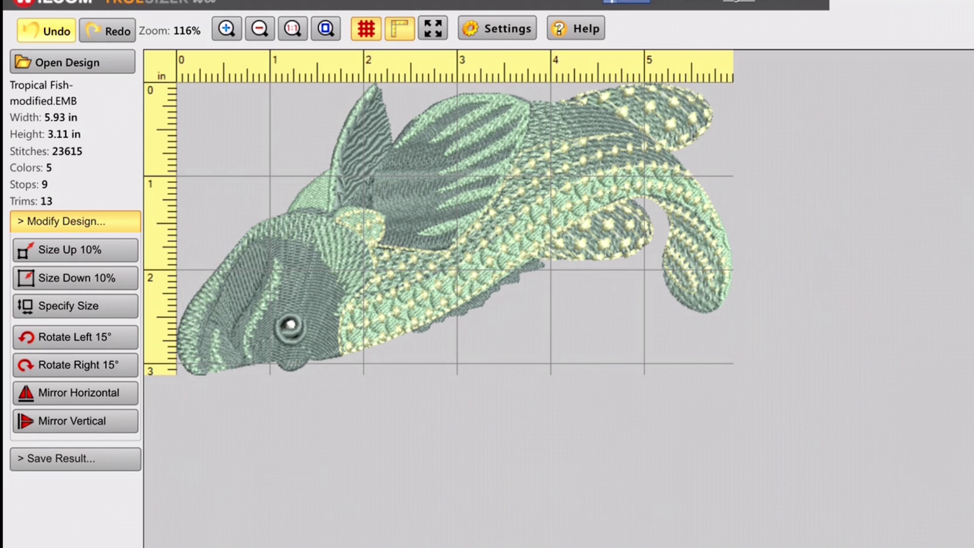
Check the destinations offered for converting and for saving the modified design, and cancel both dialogs
{"action": "left_click", "coordinate": [75, 459]}
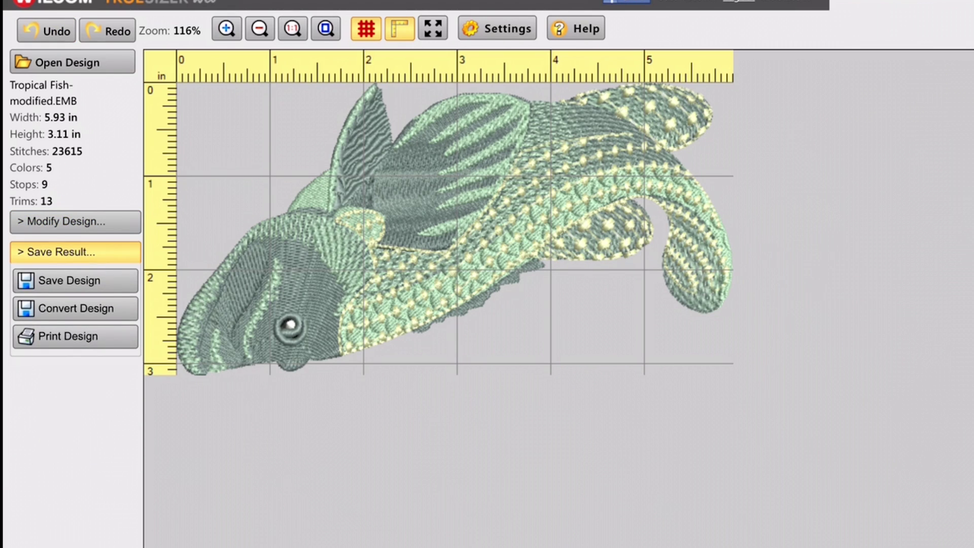
{"action": "left_click", "coordinate": [75, 309]}
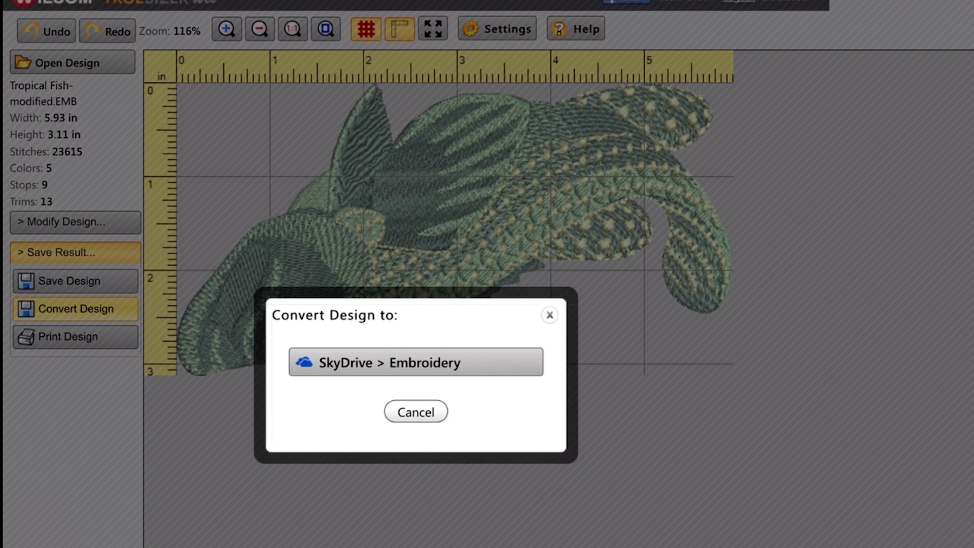
{"action": "key", "text": "Escape"}
{"action": "left_click", "coordinate": [75, 280]}
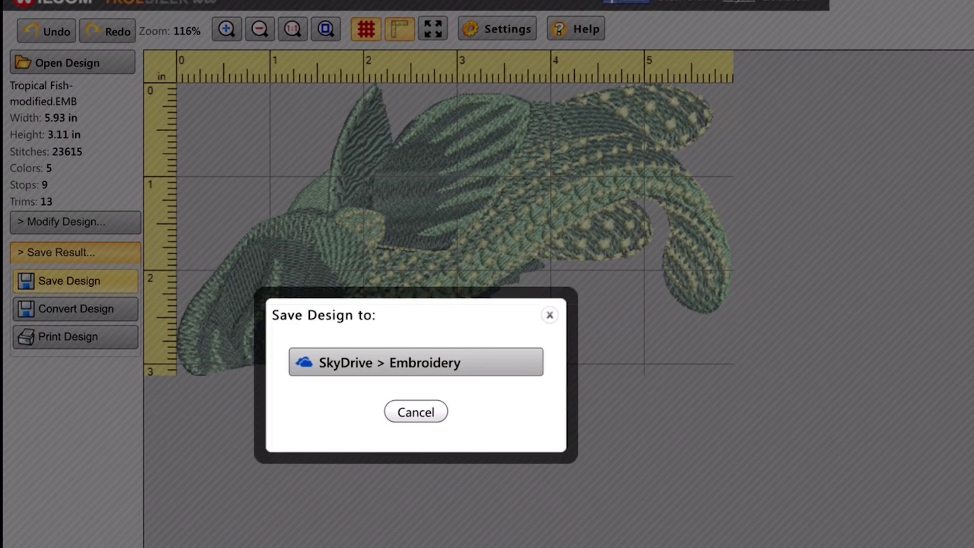
{"action": "key", "text": "Escape"}
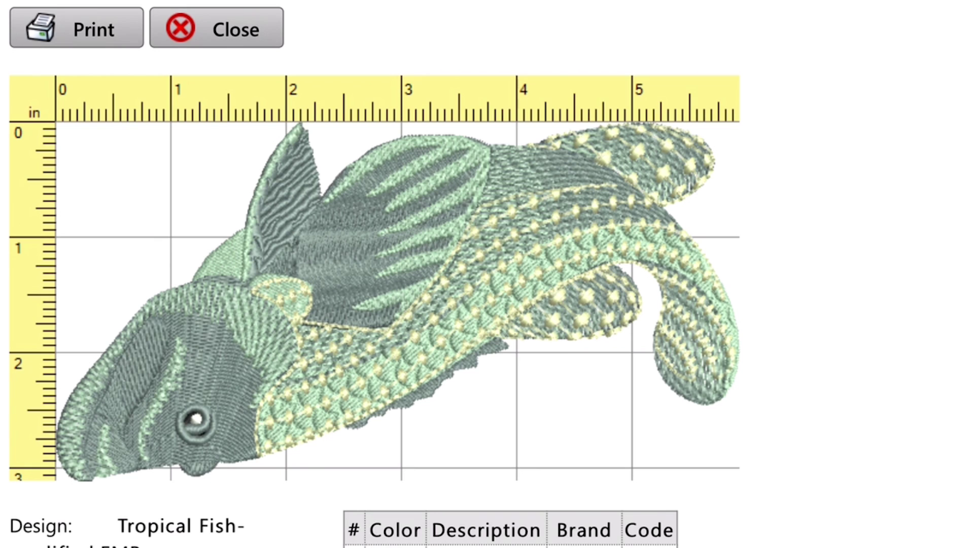
Examine the design's print preview, including its dimensions and thread color table
{"action": "scroll", "coordinate": [375, 274], "scroll_direction": "down", "scroll_amount": 3}
{"action": "scroll", "coordinate": [374, 274], "scroll_direction": "up", "scroll_amount": 1}
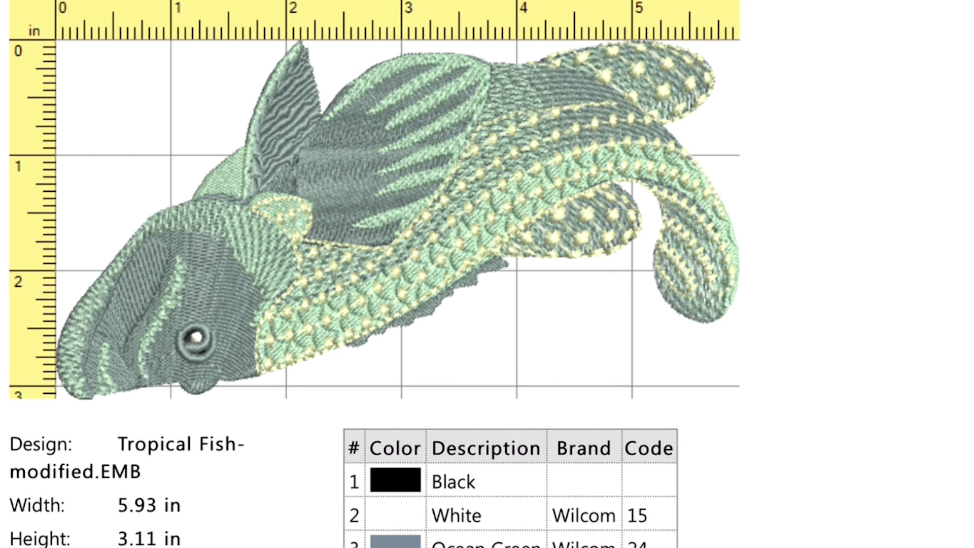
{"action": "scroll", "coordinate": [375, 274], "scroll_direction": "down", "scroll_amount": 1}
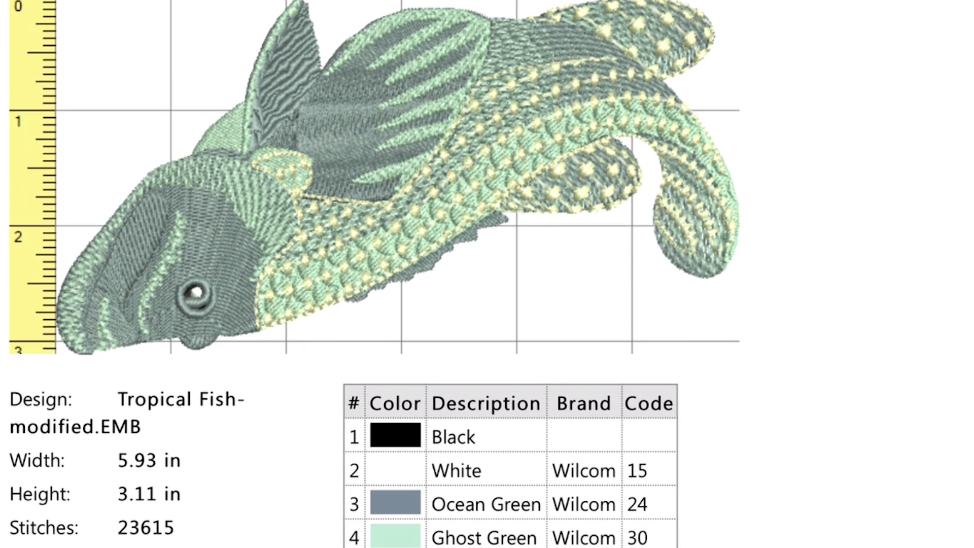
{"action": "scroll", "coordinate": [375, 274], "scroll_direction": "up", "scroll_amount": 3}
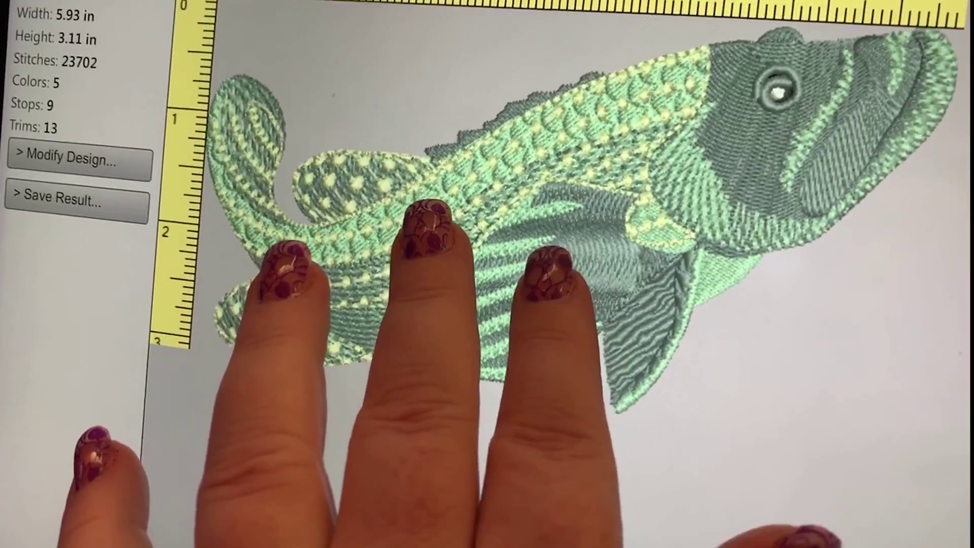
Inspect the fish's body and fin stitching up close and return to the full design view
{"action": "scroll", "coordinate": [434, 327], "scroll_direction": "up", "scroll_amount": 5}
{"action": "scroll", "coordinate": [406, 355], "scroll_direction": "down", "scroll_amount": 2}
{"action": "scroll", "coordinate": [406, 330], "scroll_direction": "up", "scroll_amount": 5}
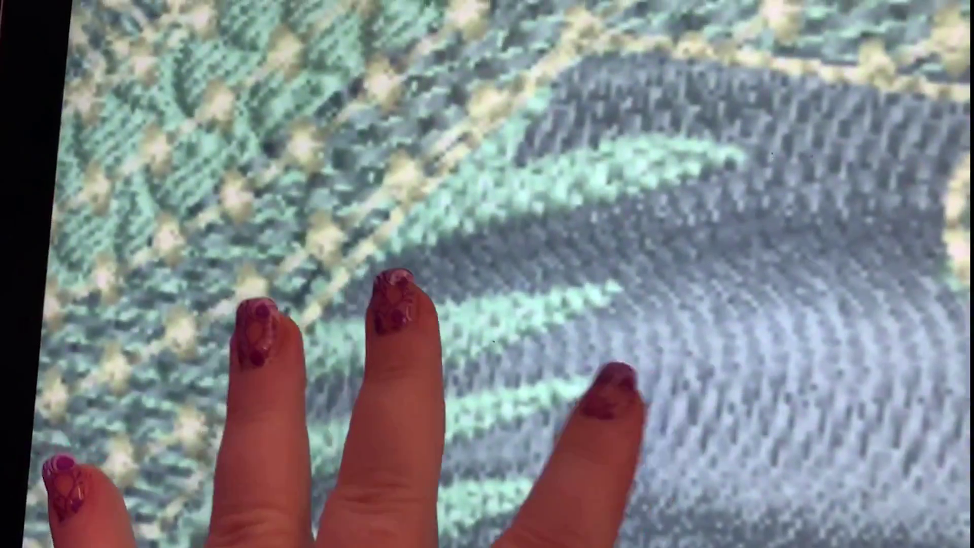
{"action": "scroll", "coordinate": [406, 355], "scroll_direction": "down", "scroll_amount": 5}
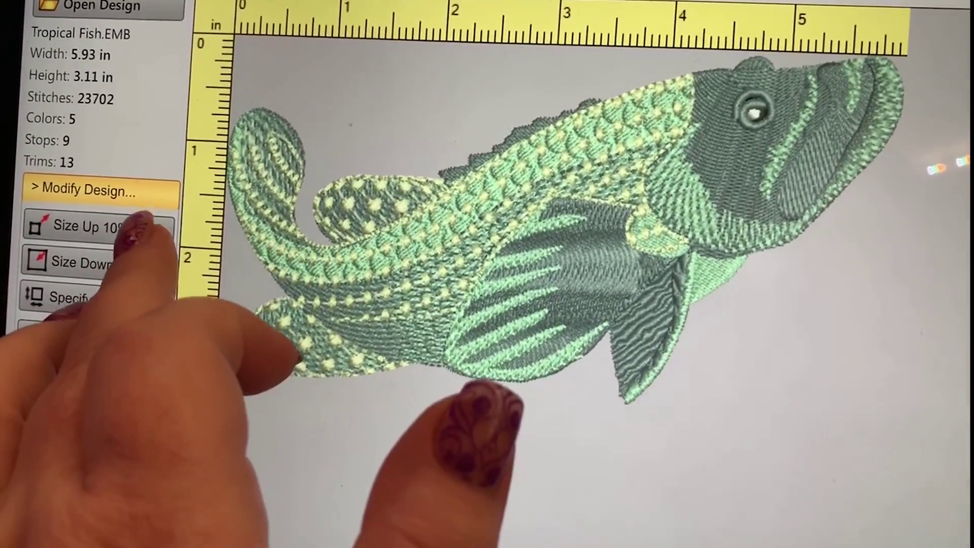
Scale the Tropical Fish design down by 10%
{"action": "left_click", "coordinate": [92, 261]}
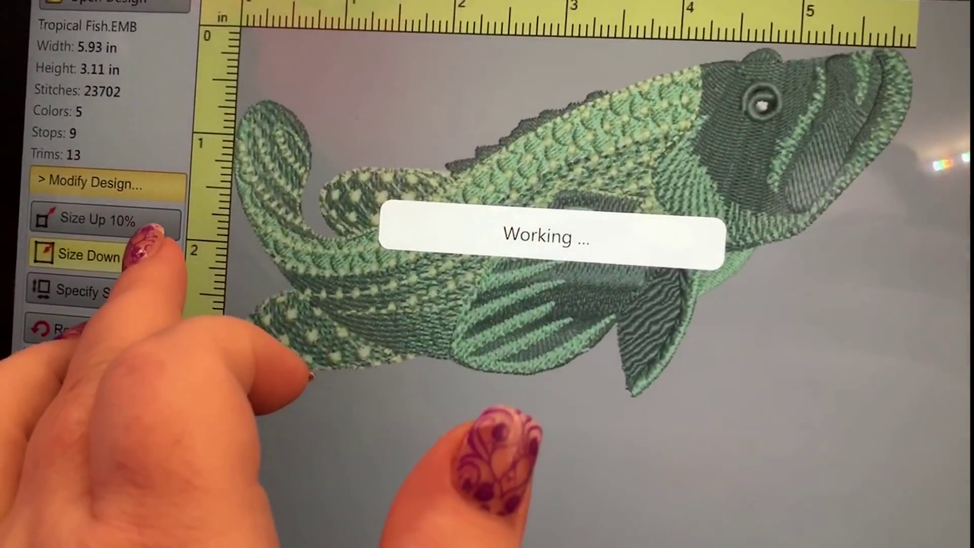